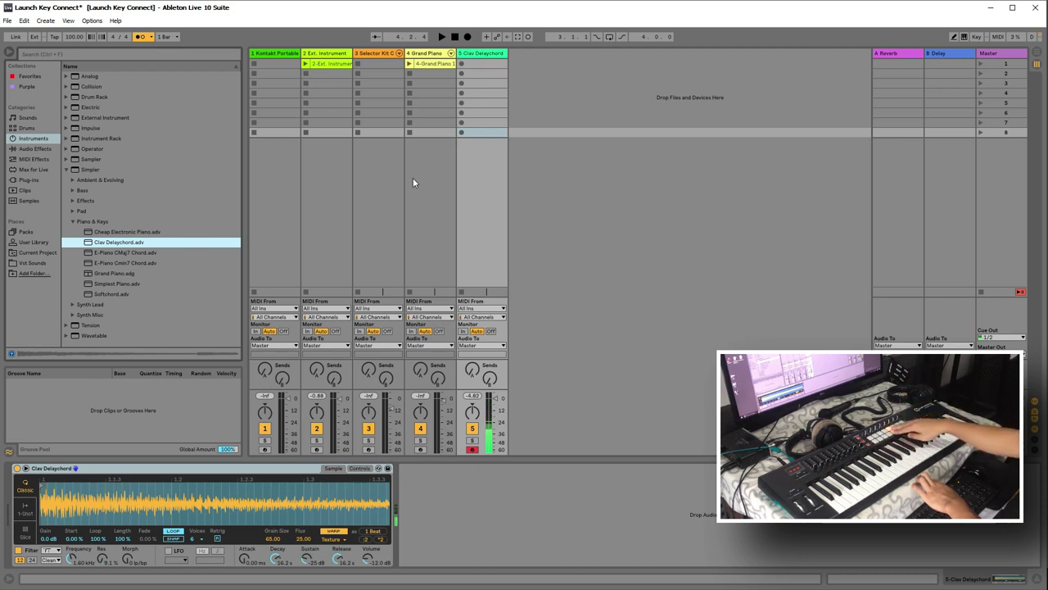
Examine the instrument loaded on each of the five tracks, from Kontakt Portable through Clav Delaychord
left_click(274, 220)
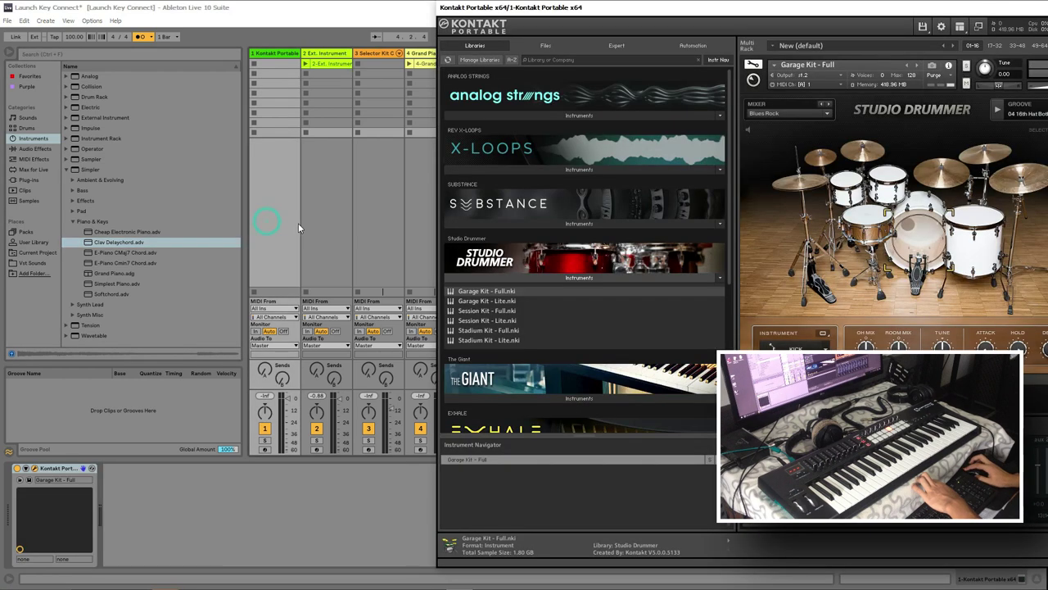
left_click(328, 222)
left_click(374, 222)
left_click(423, 218)
left_click(480, 219)
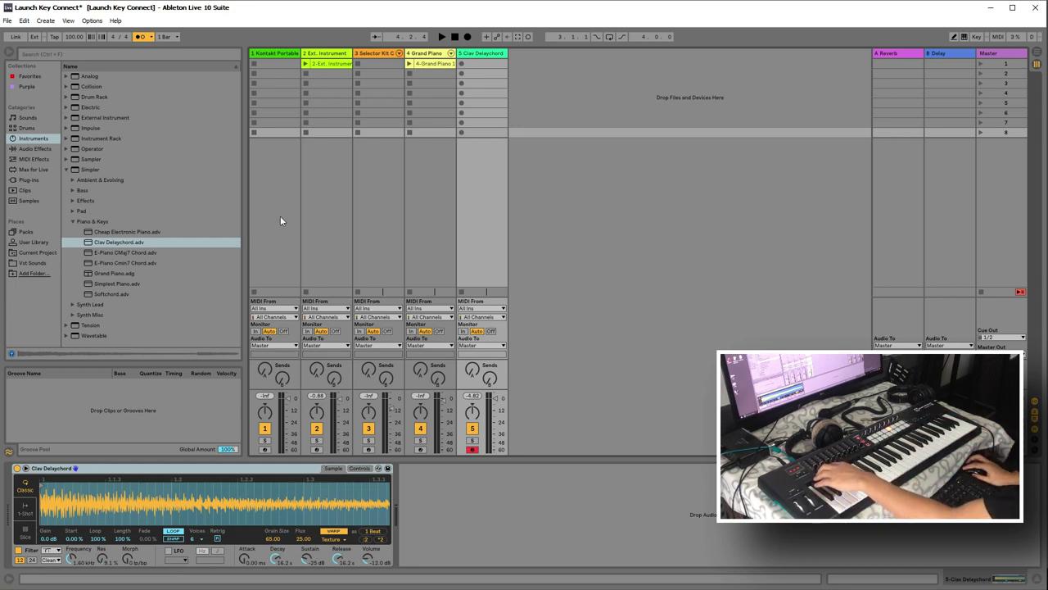
left_click(296, 249)
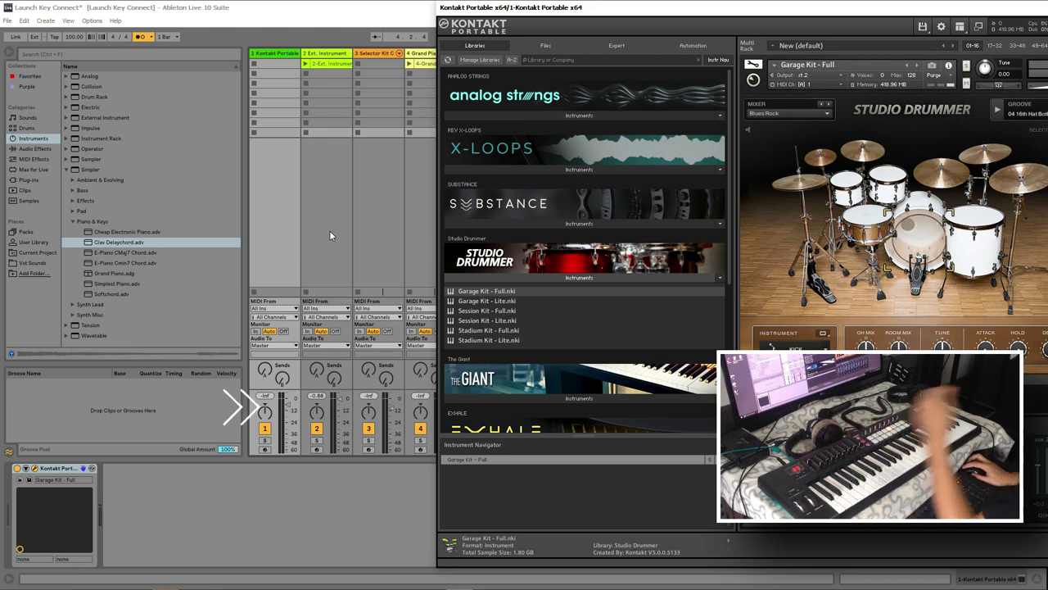
left_click(328, 233)
left_click(372, 221)
left_click(417, 222)
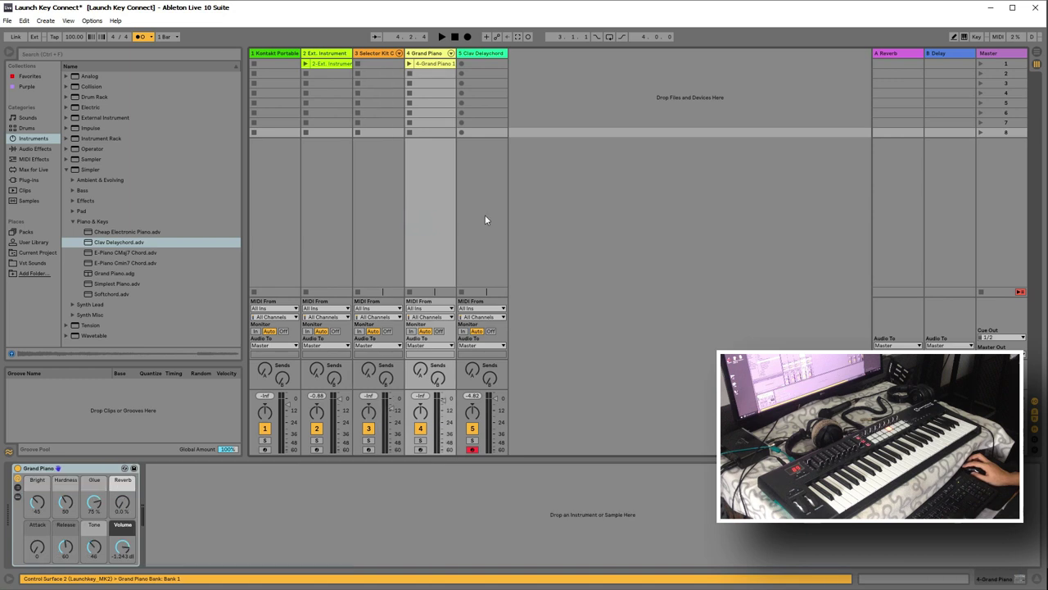
left_click(484, 215)
left_click(367, 217)
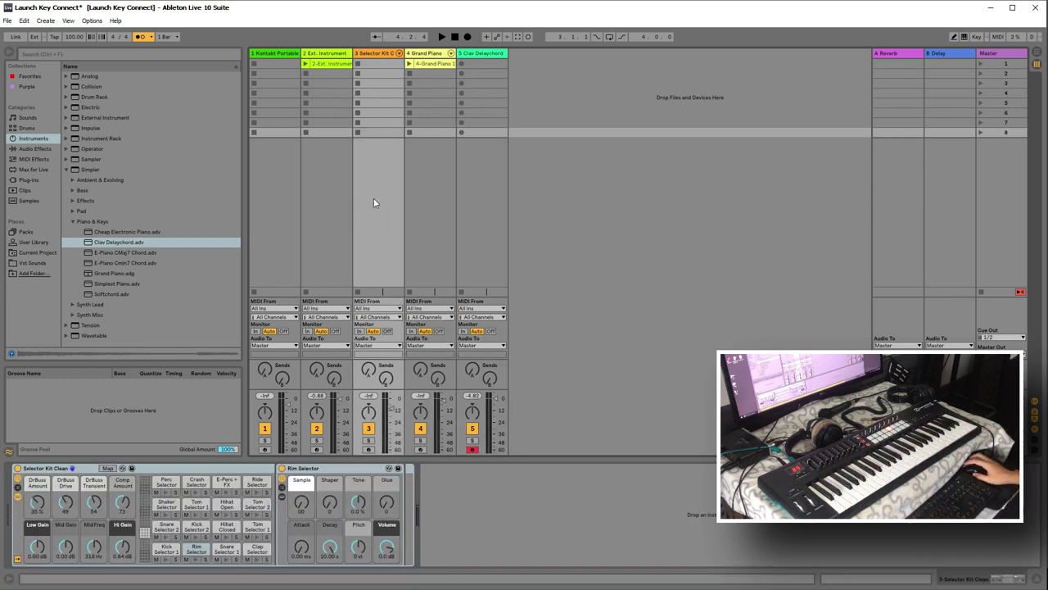
Delete the clip in the first slot of the Ext. Instrument track
left_click(338, 208)
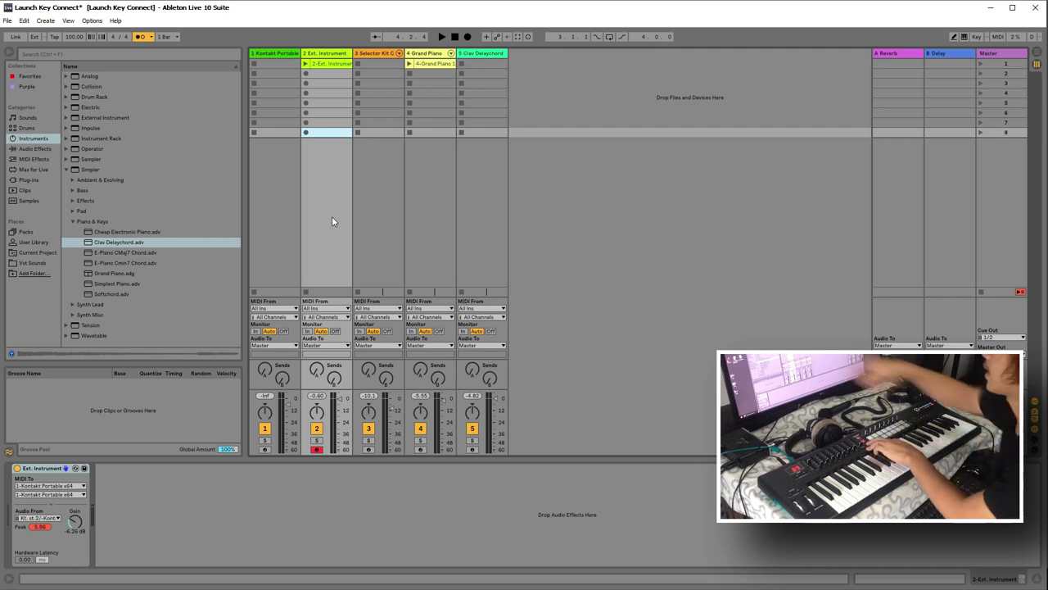
left_click(330, 65)
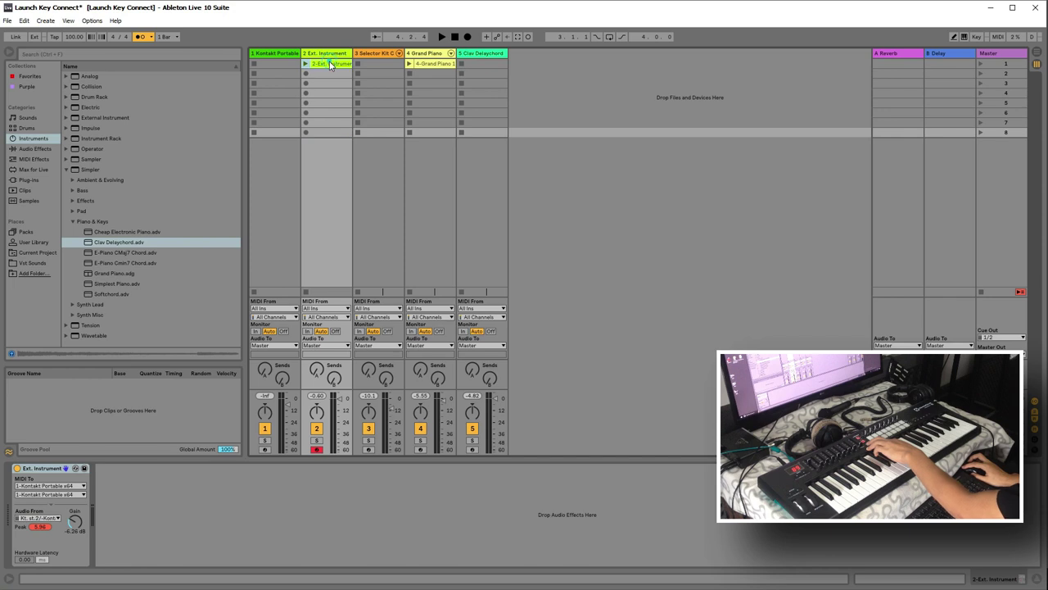
key("Delete")
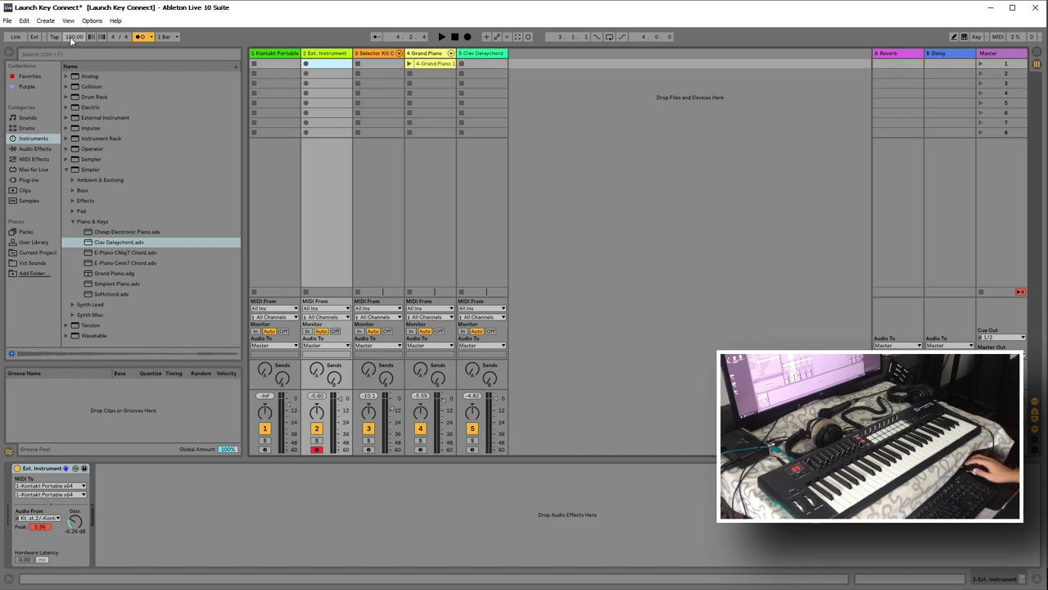
Toggle the metronome off and back on, and show the Arrangement View before returning to the Session View
left_click(147, 36)
left_click(140, 39)
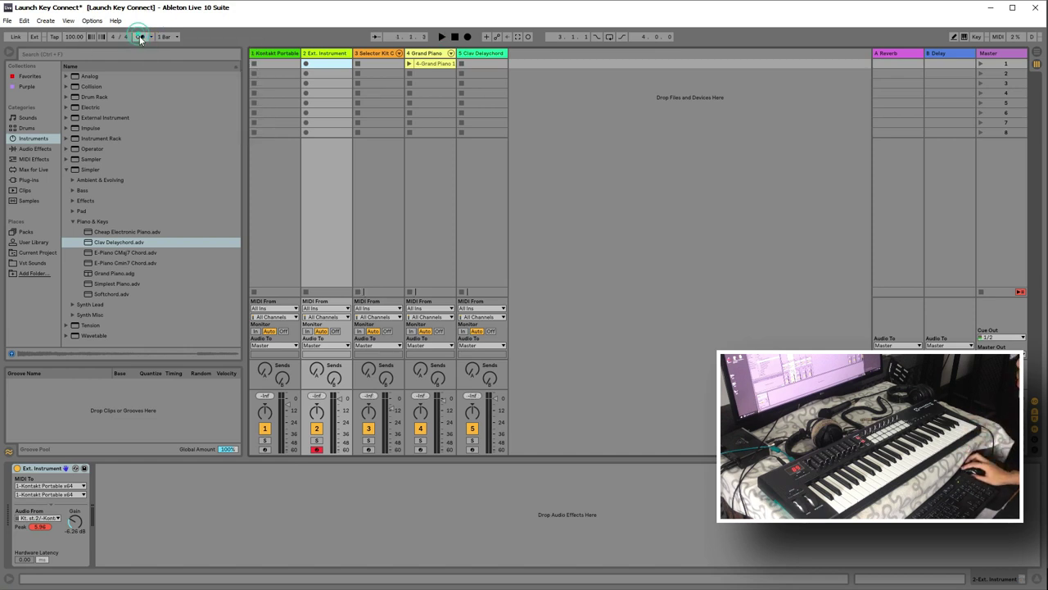
left_click(141, 37)
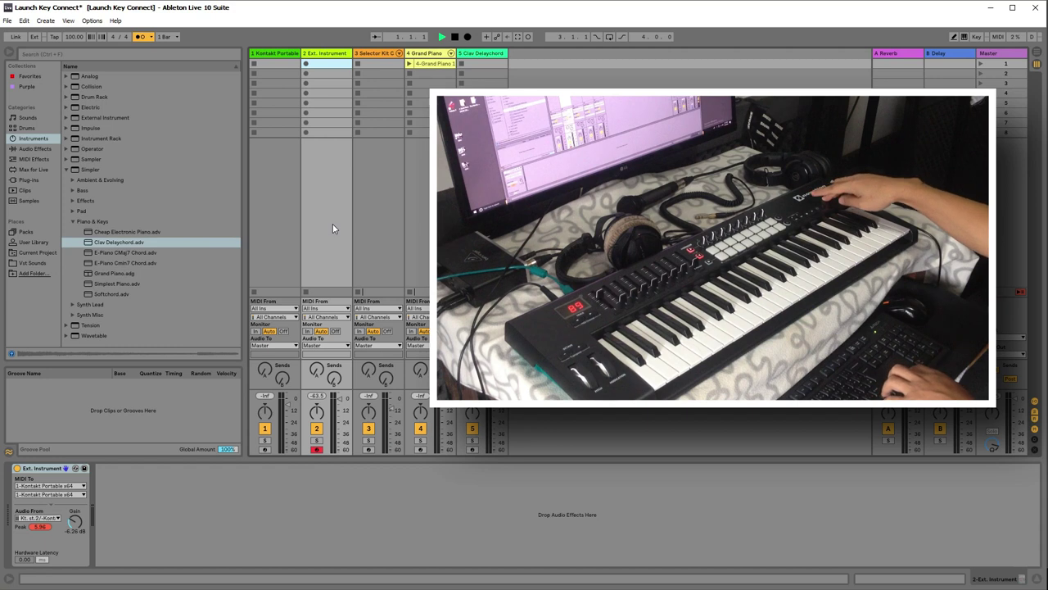
left_click(1037, 53)
left_click(1037, 63)
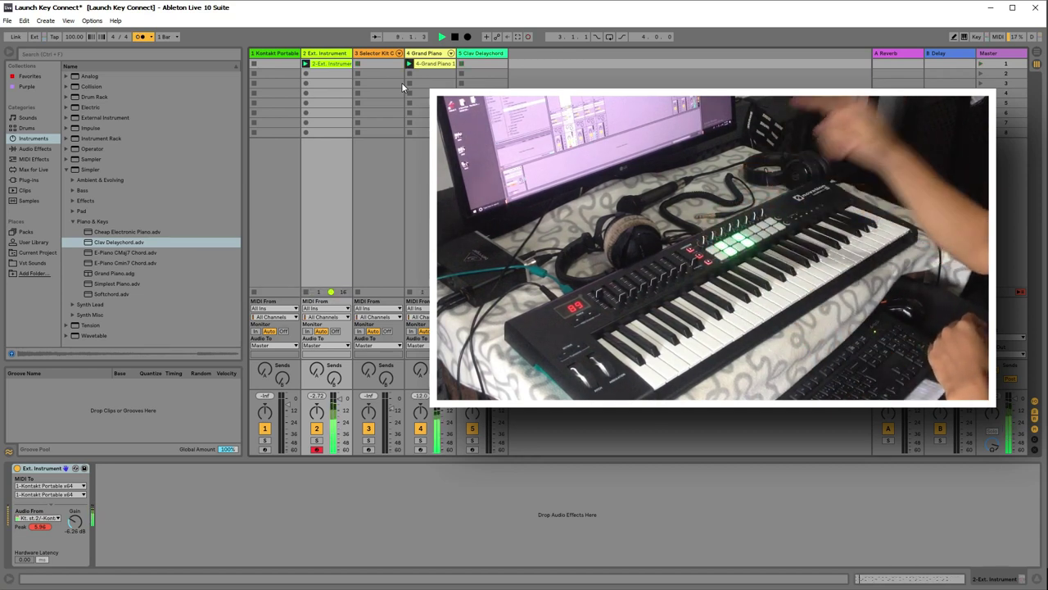
Remove the Grand Piano track's clip and stop playback with the Ext. Instrument track selected
left_click(445, 66)
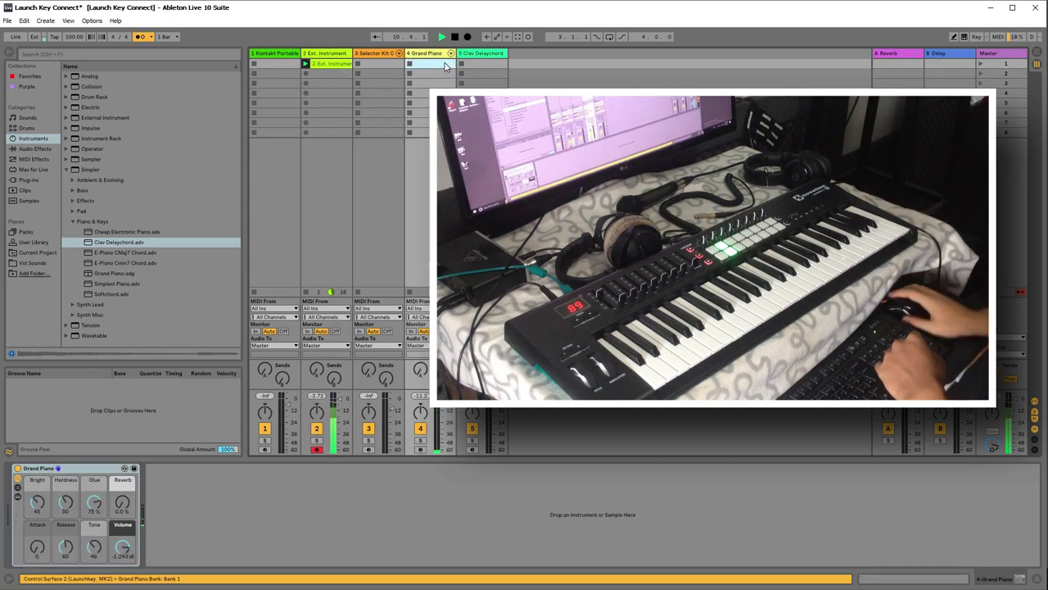
left_click(339, 202)
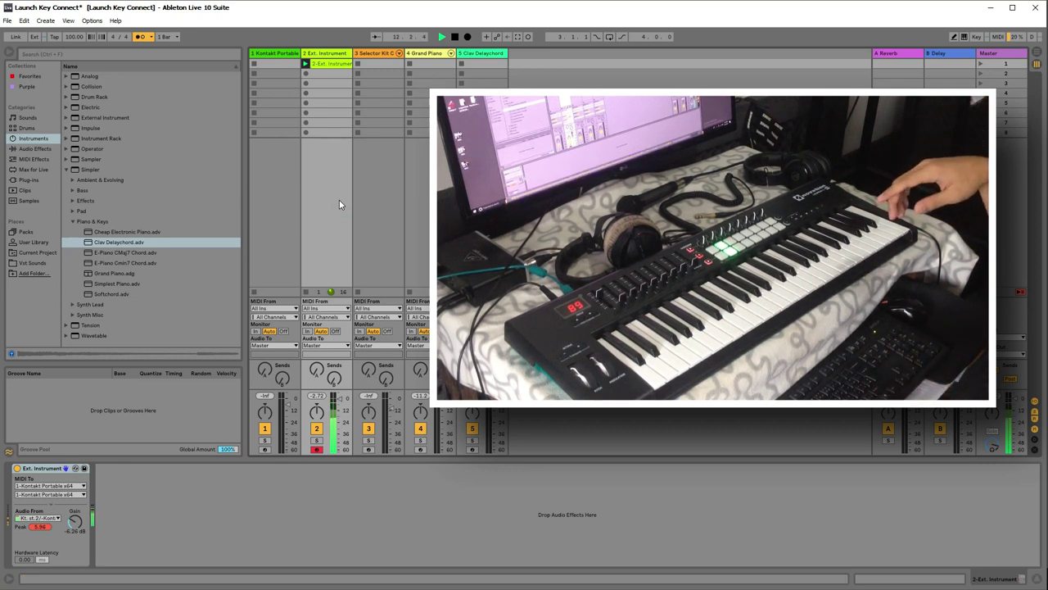
key("space")
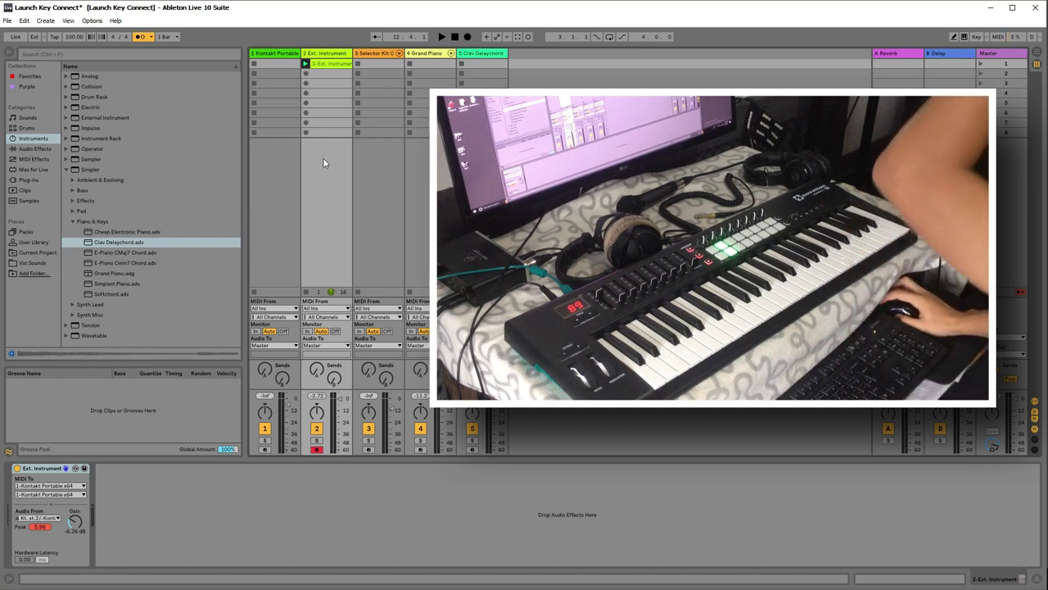
Quantize all notes of the Ext. Instrument drum clip in an enlarged note editor and play back the result
double_click(332, 63)
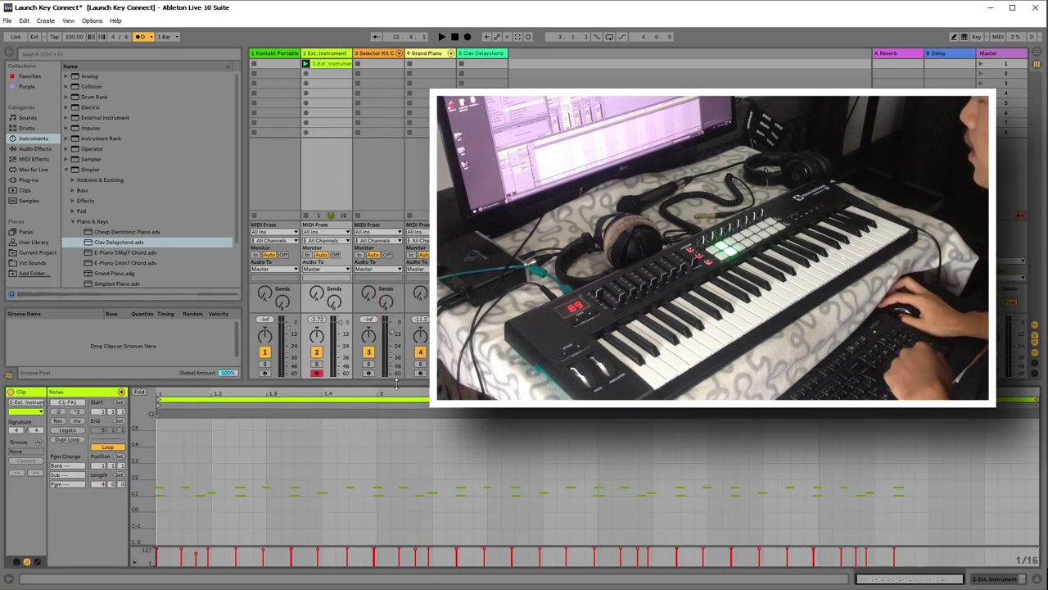
left_click_drag(426, 460, 427, 82)
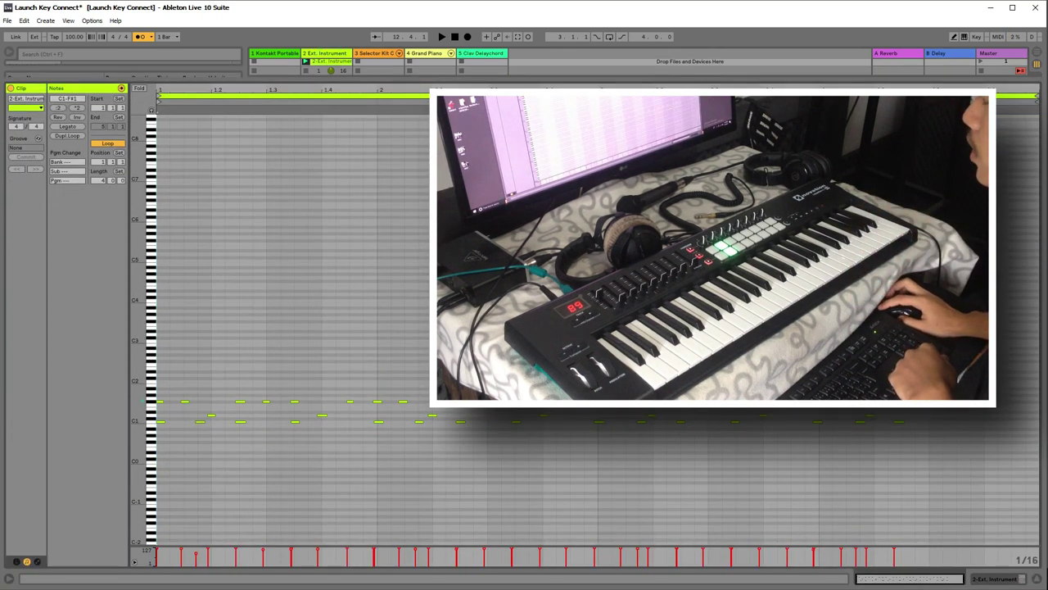
left_click_drag(139, 410, 152, 406)
scroll(302, 409, "down", 6)
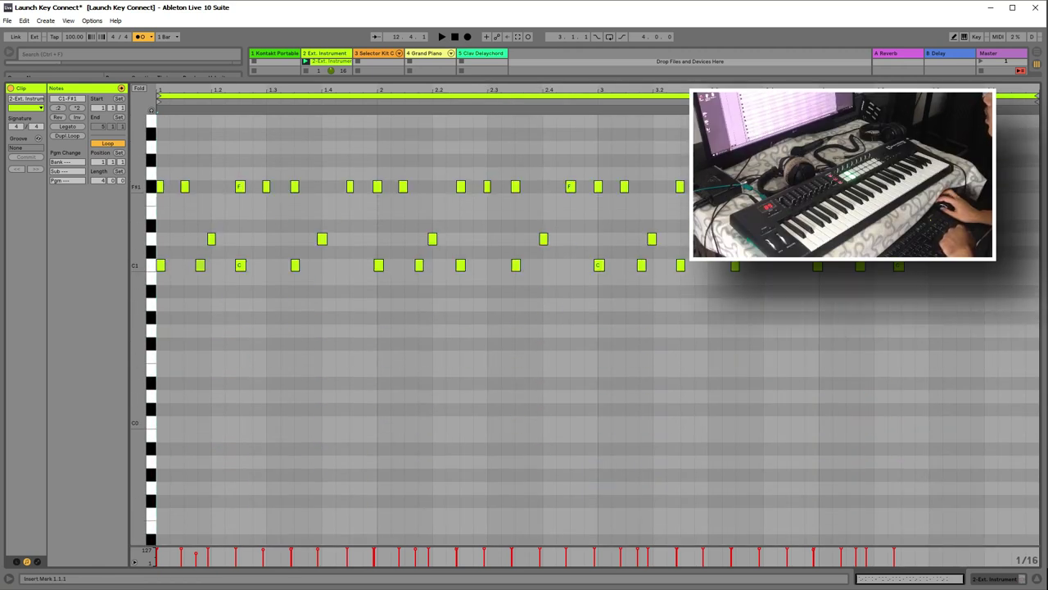
left_click_drag(974, 147, 115, 445)
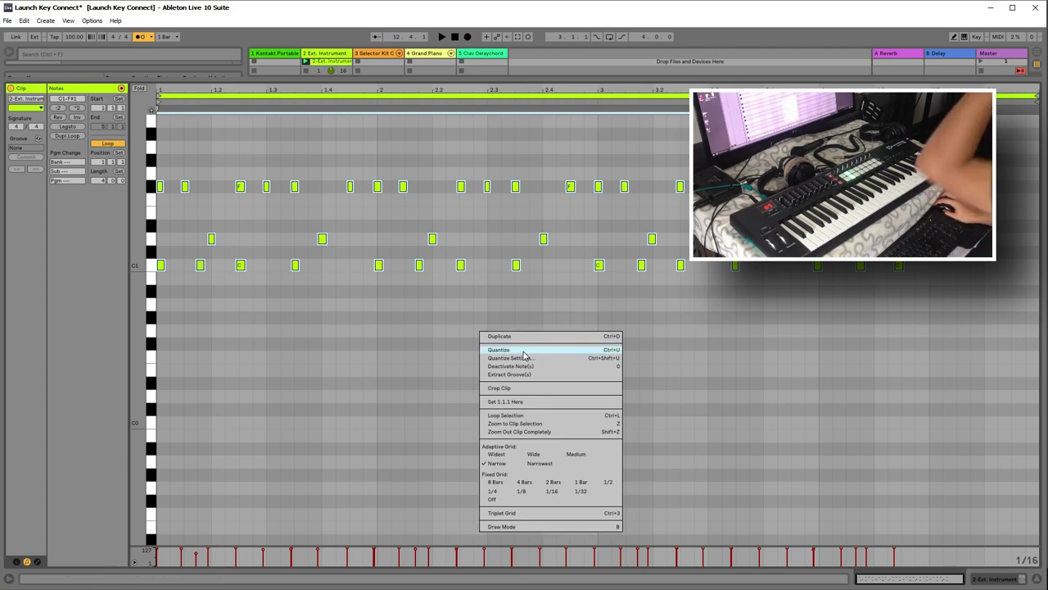
left_click(524, 351)
key("space")
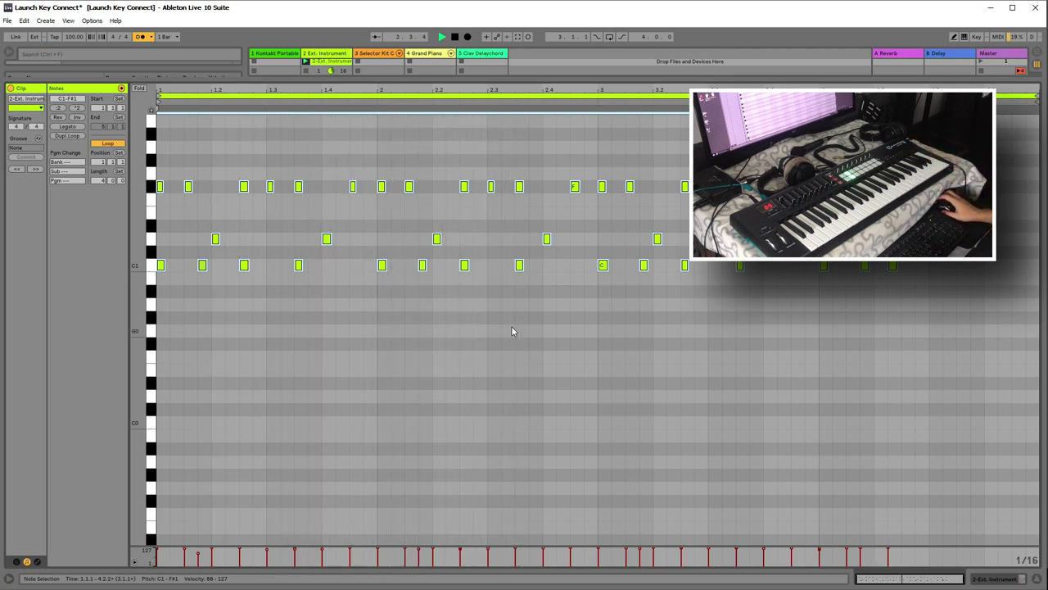
key("space")
Delete all notes in the drum clip and remove the clip from the Ext. Instrument track
key("Delete")
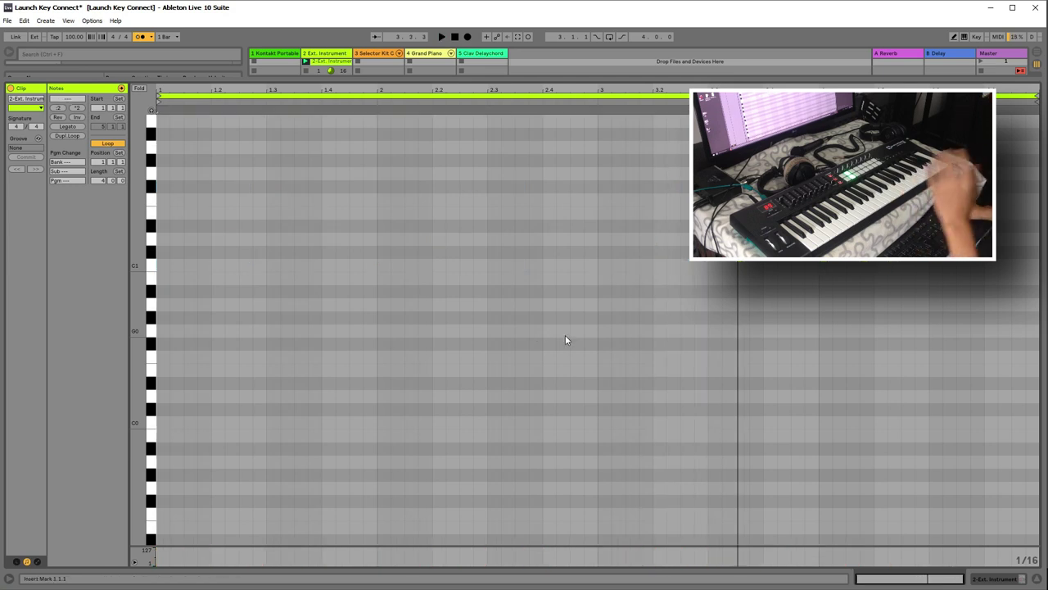
left_click_drag(544, 80, 562, 409)
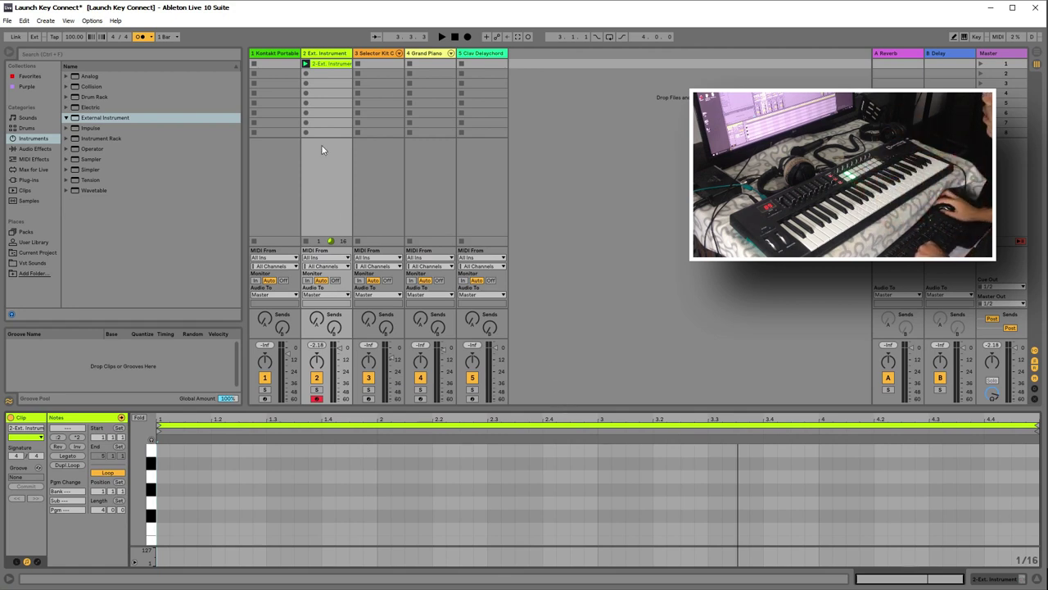
left_click(332, 64)
key("Delete")
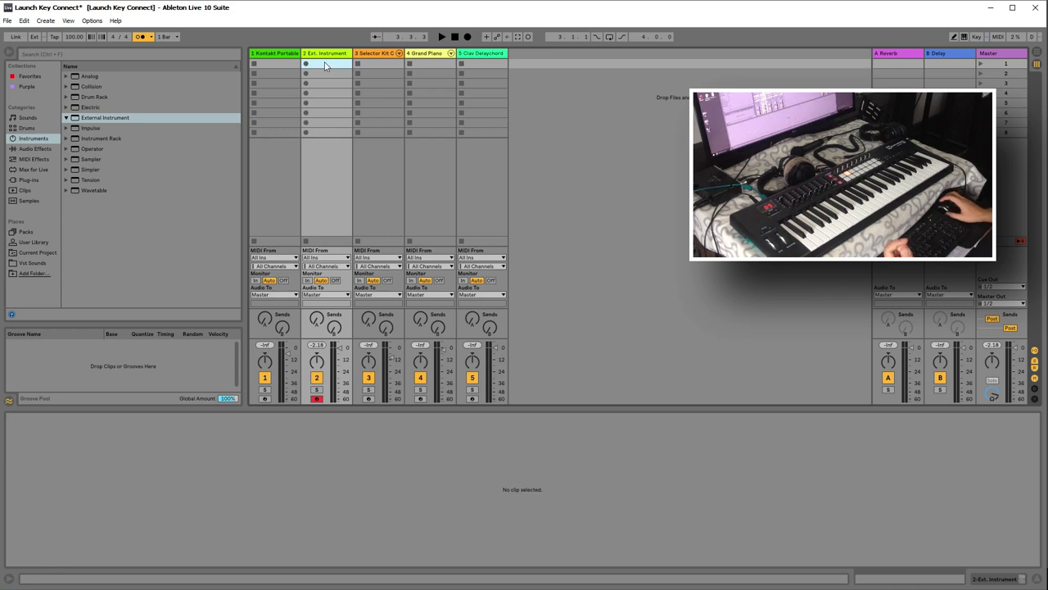
Set the record quantization to Sixteenth-Note Quantization
left_click(24, 21)
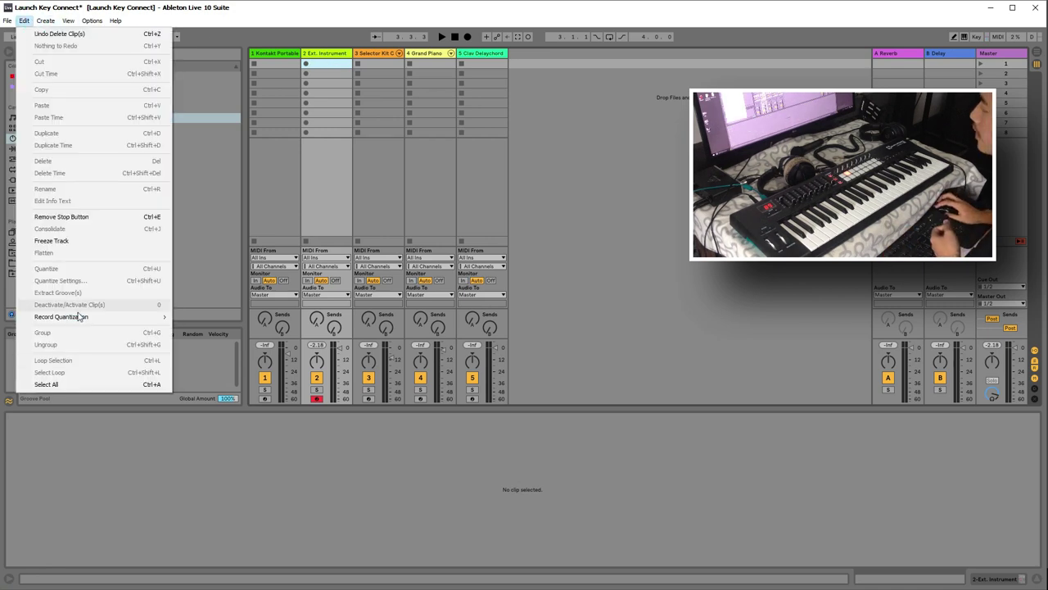
mouse_move(111, 318)
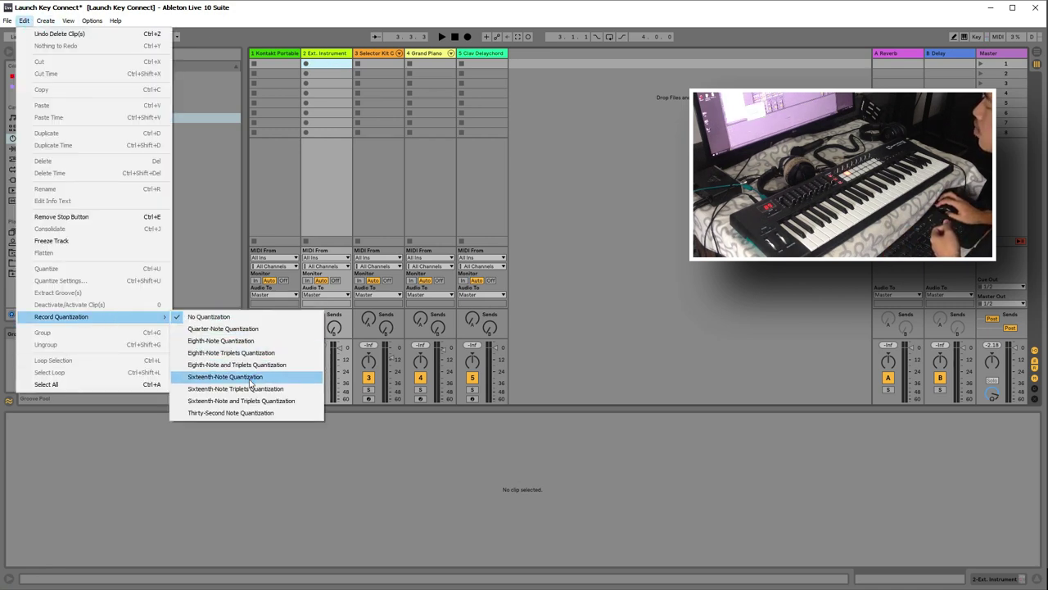
left_click(251, 378)
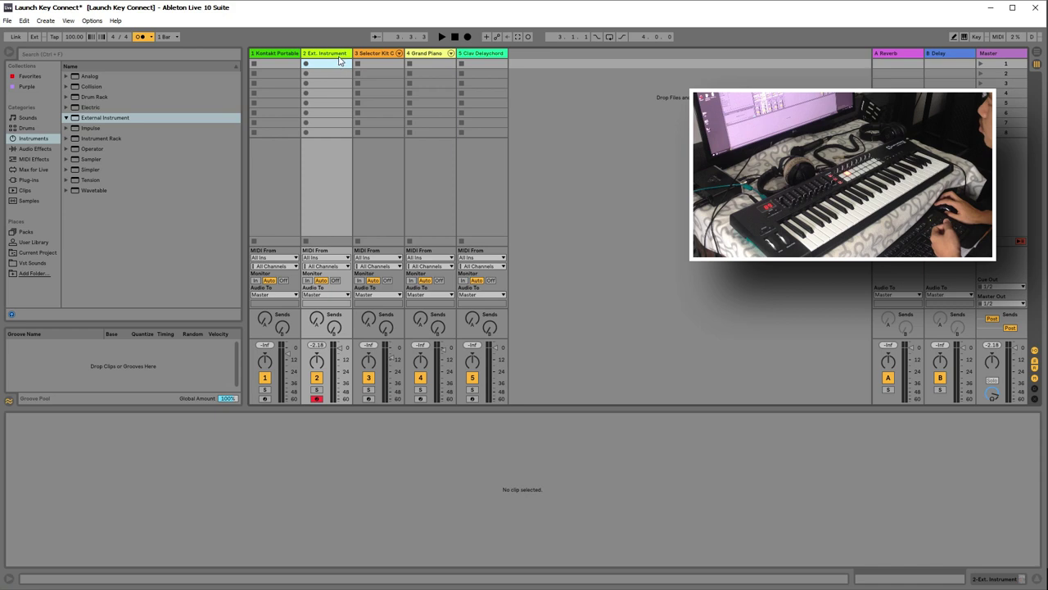
Select the Ext. Instrument track and run playback to record a new four-bar drum clip in its first slot
left_click(380, 199)
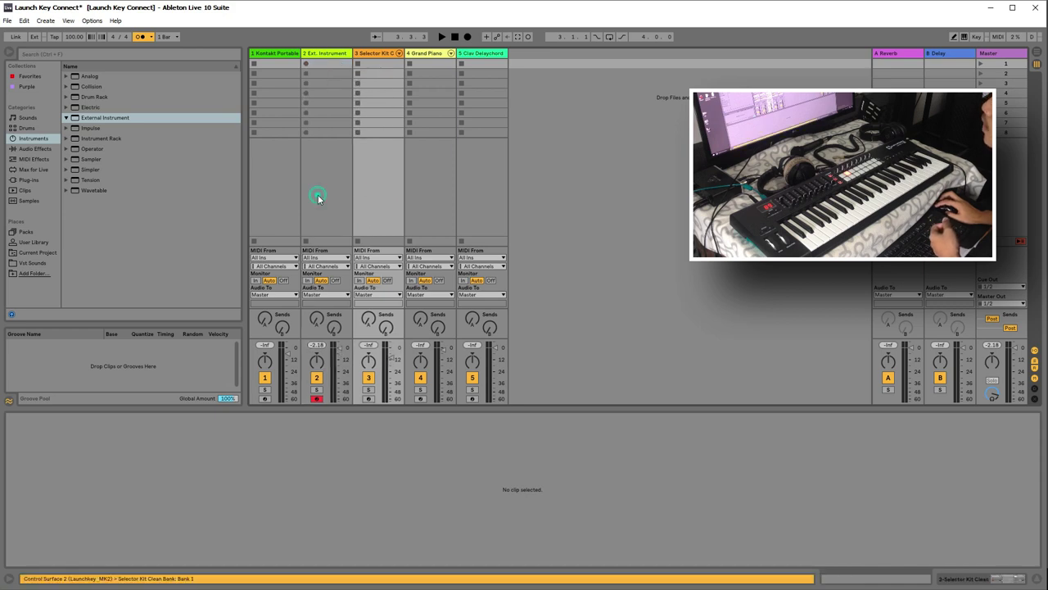
left_click(326, 189)
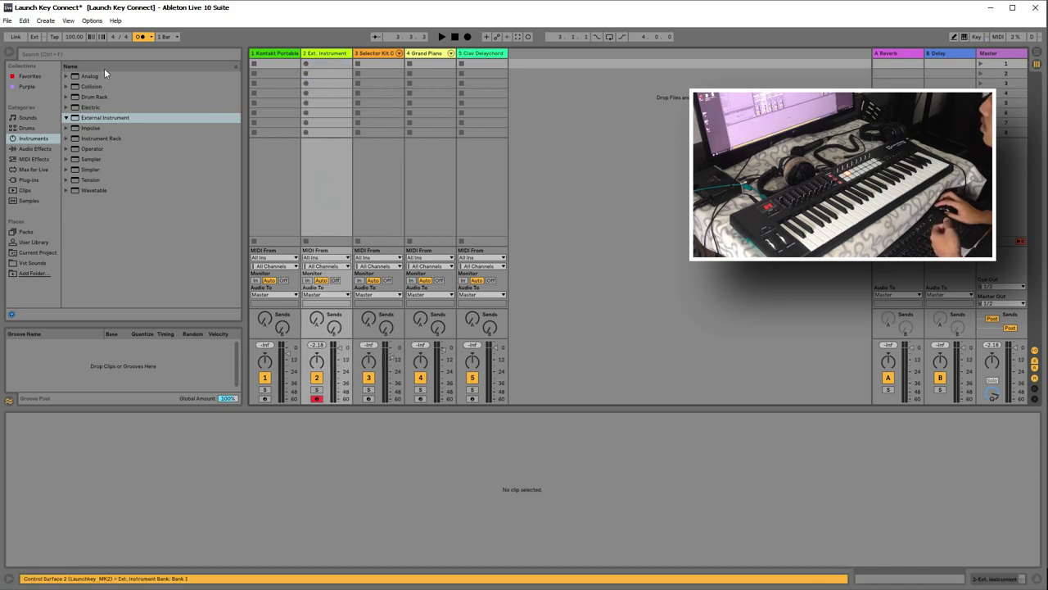
key("space")
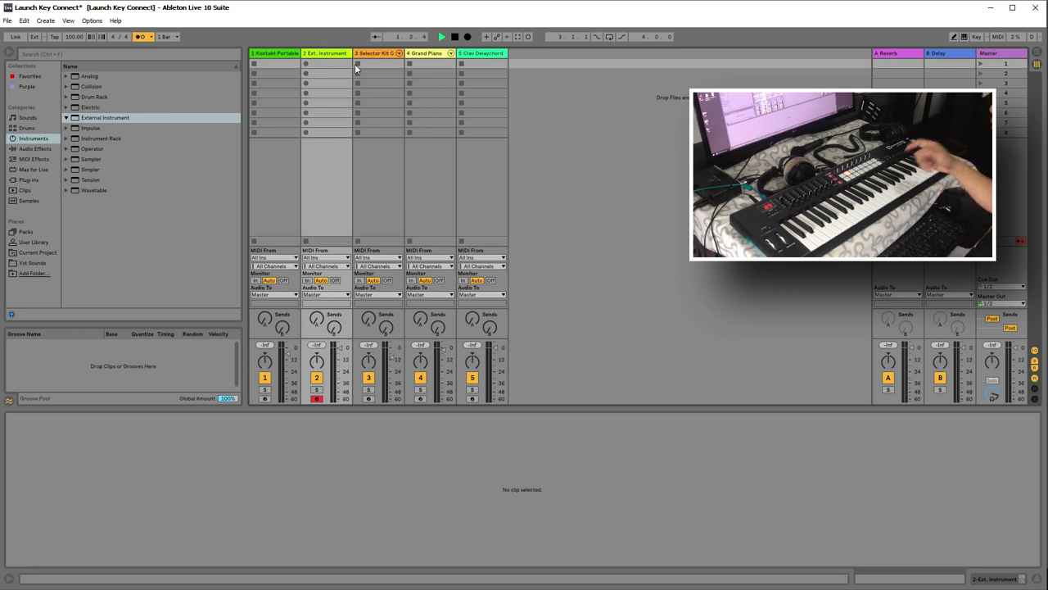
key("space")
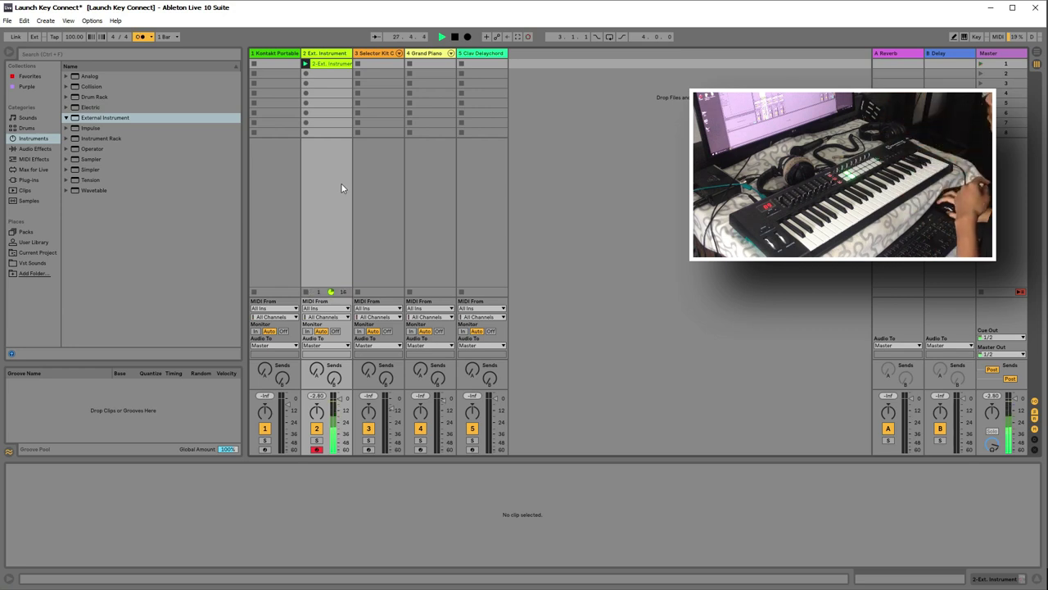
Open the new Ext. Instrument clip in an enlarged note editor and inspect how its notes align with the grid
left_click(332, 64)
left_click_drag(395, 461, 398, 178)
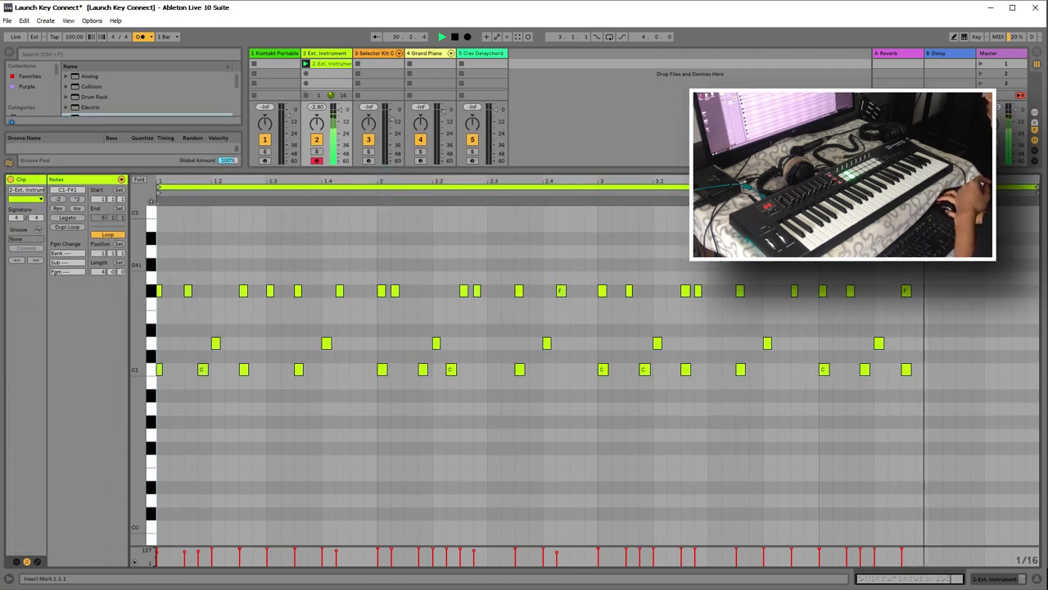
left_click_drag(588, 172, 588, 212)
left_click(159, 408)
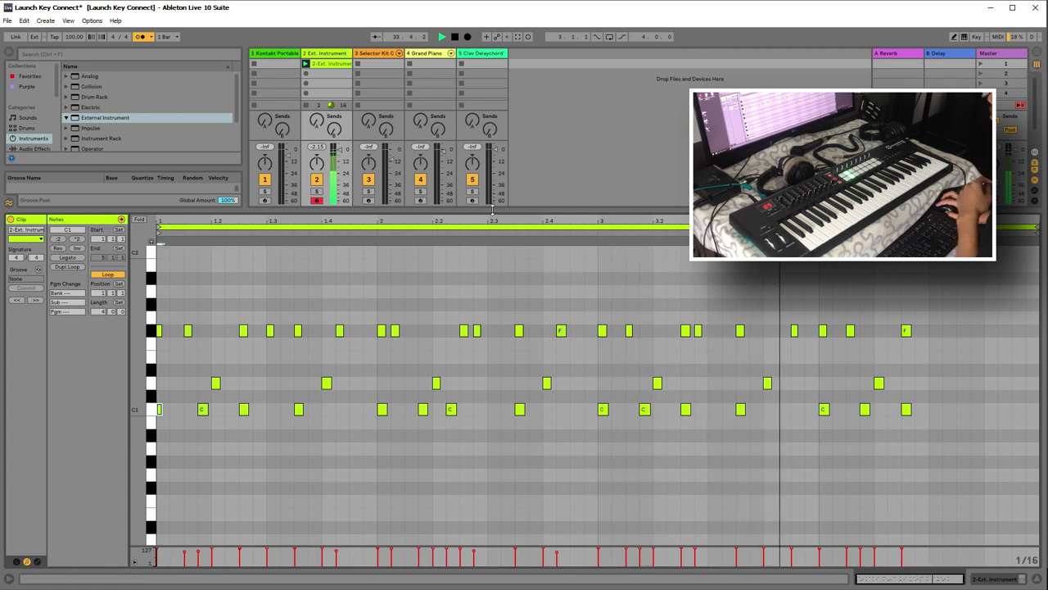
left_click_drag(492, 211, 492, 80)
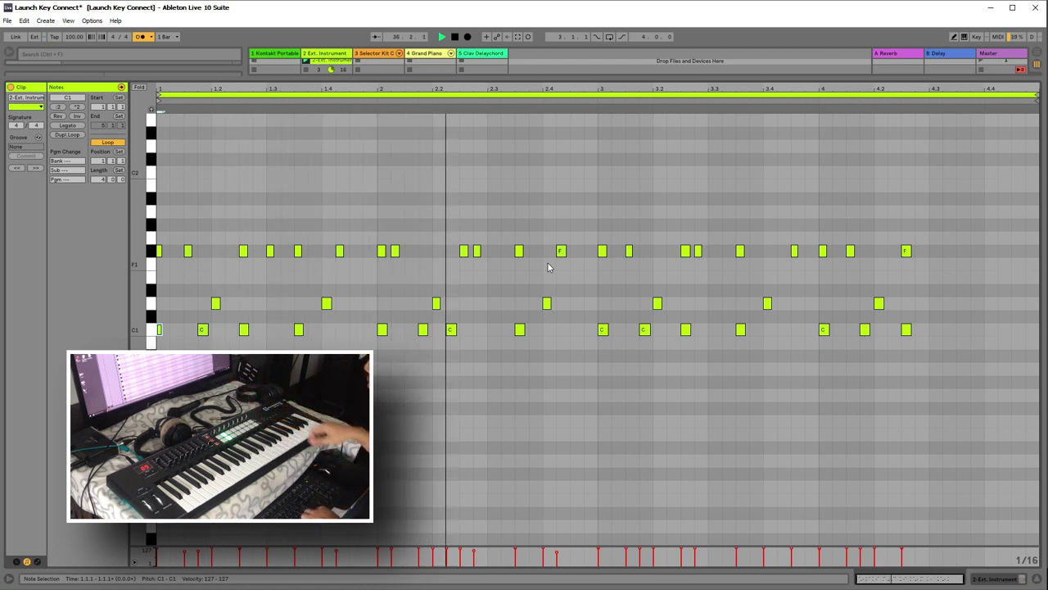
Turn off the metronome and start session recording to overdub extra notes into the looping Ext. Instrument clip
left_click(140, 37)
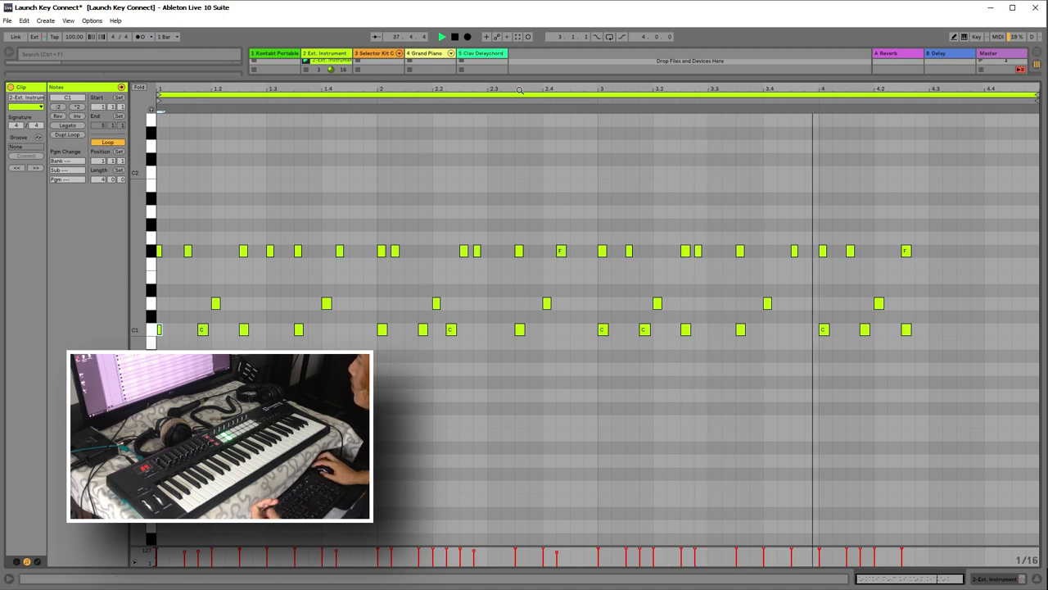
left_click_drag(519, 81, 526, 174)
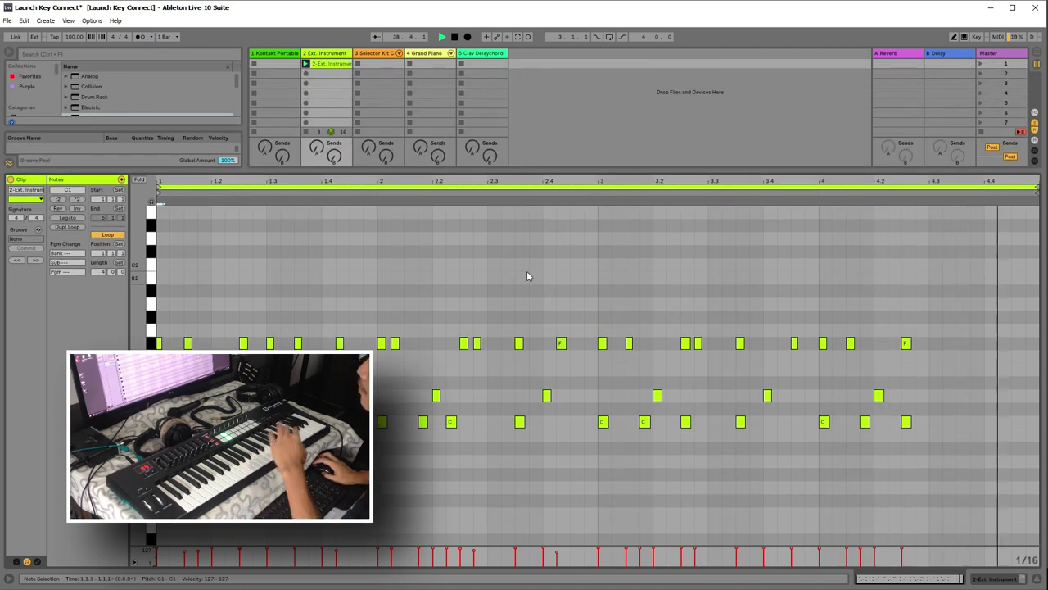
left_click(528, 37)
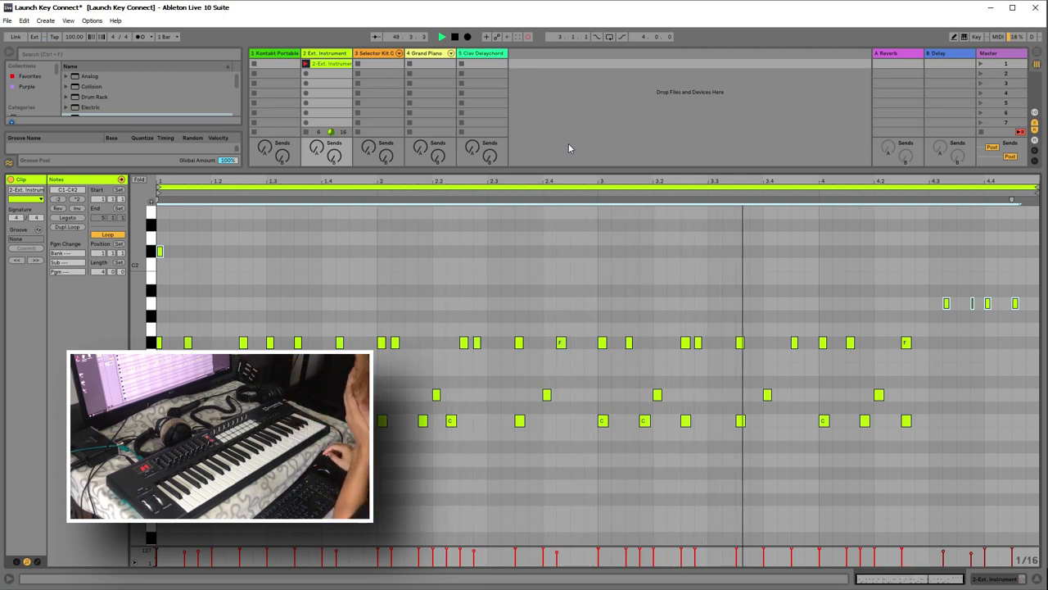
Stop session recording into the Ext. Instrument clip and shrink the enlarged note editor to reveal the track mixer
left_click(529, 36)
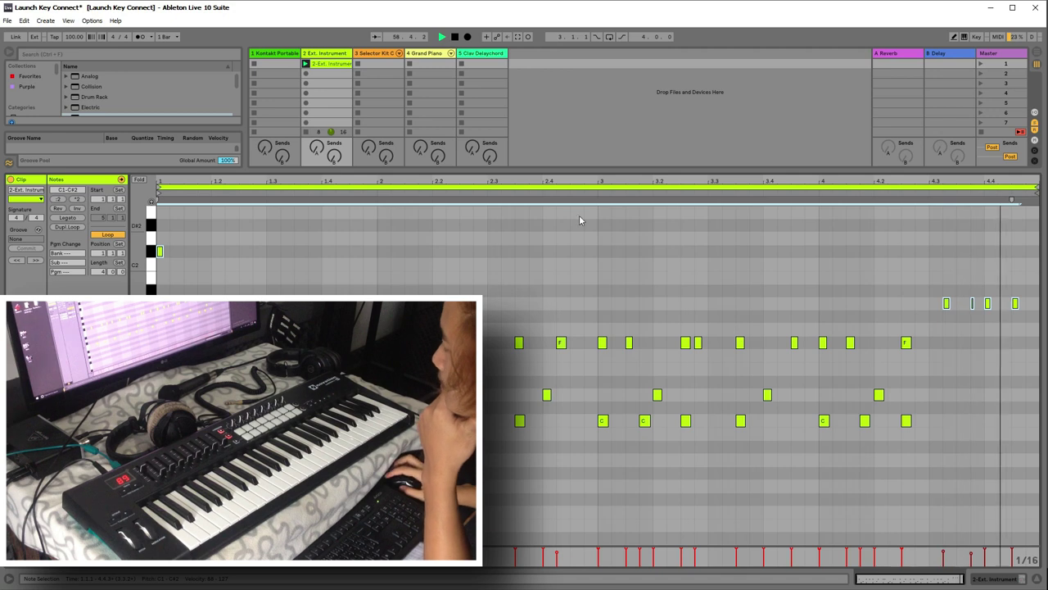
left_click_drag(573, 174, 581, 242)
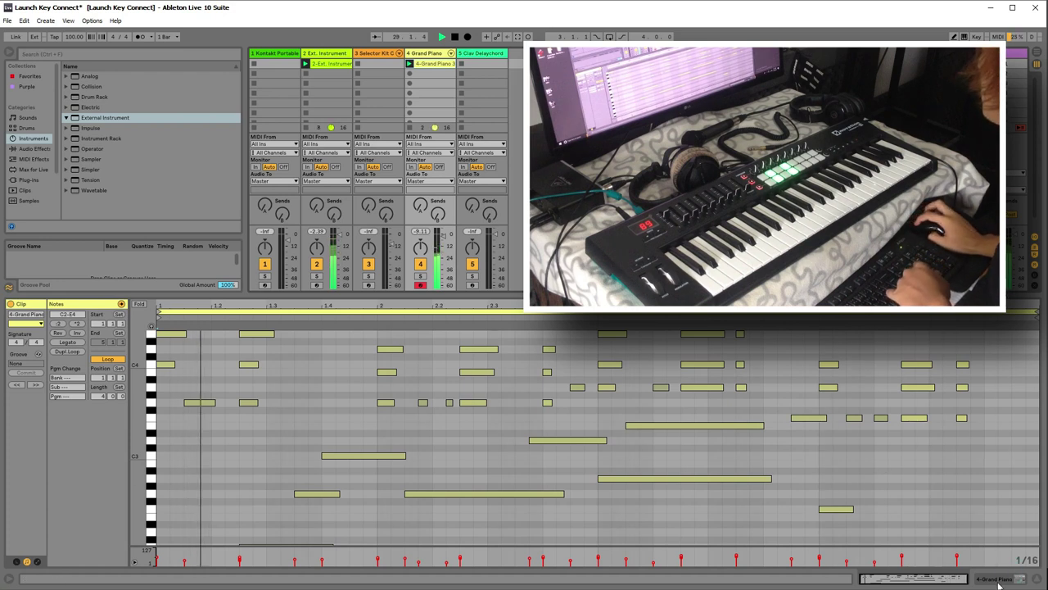
Show and select the Grand Piano device, and raise its Bright to about 68, Hardness to about 61 and Reverb to about 28% from the controller
key("shift+Tab")
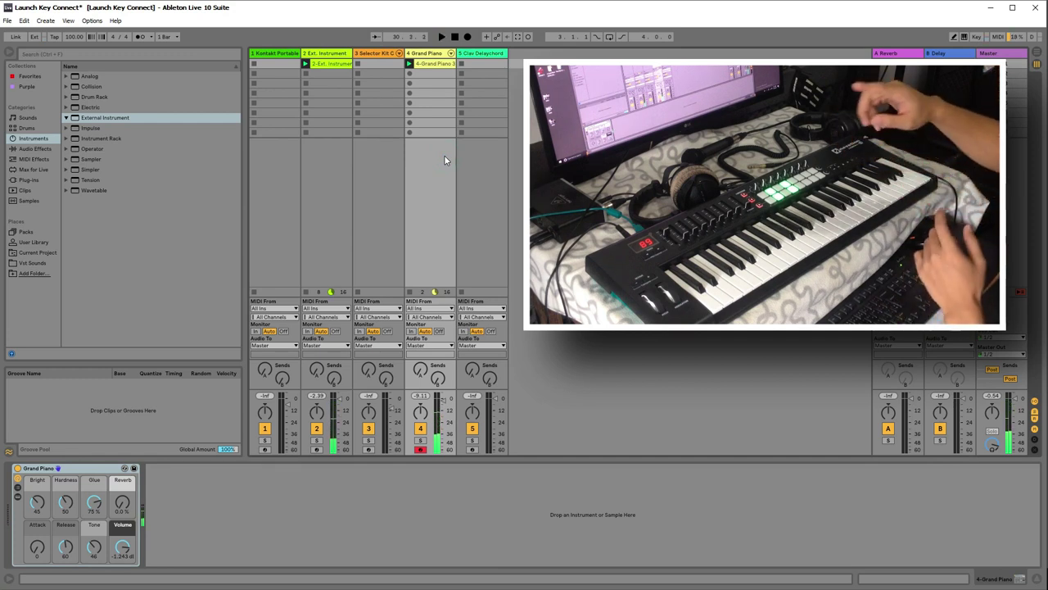
key("space")
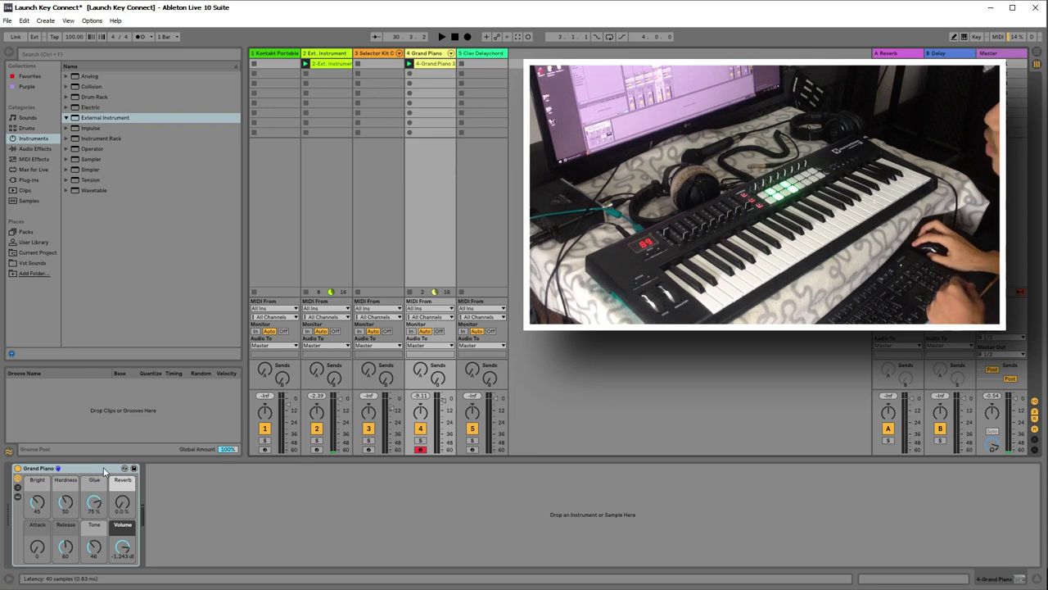
left_click(431, 187)
left_click(463, 204)
left_click(426, 210)
left_click(374, 215)
left_click(417, 212)
left_click(88, 470)
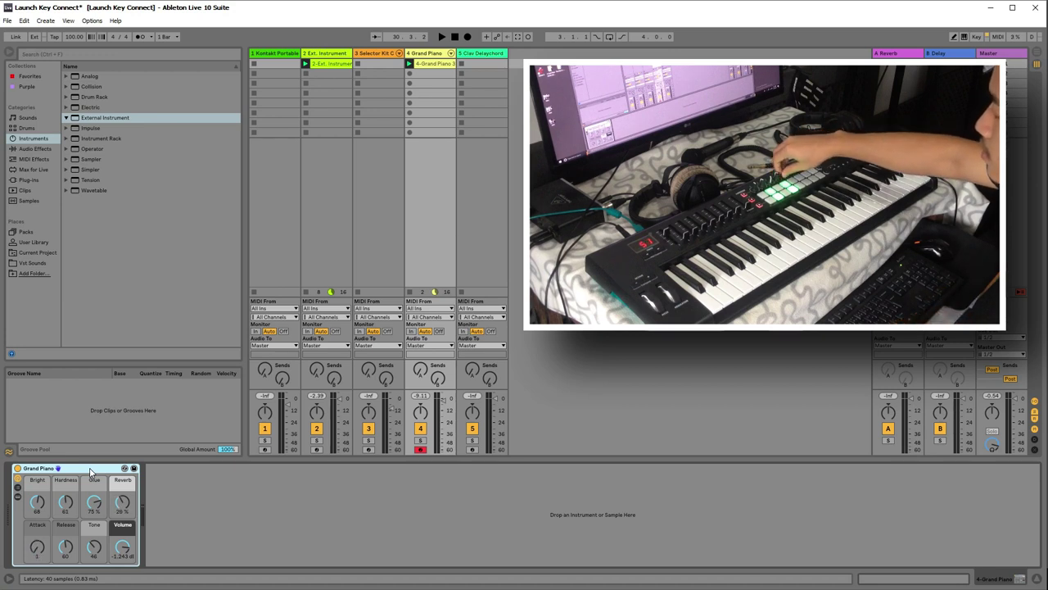
key("space")
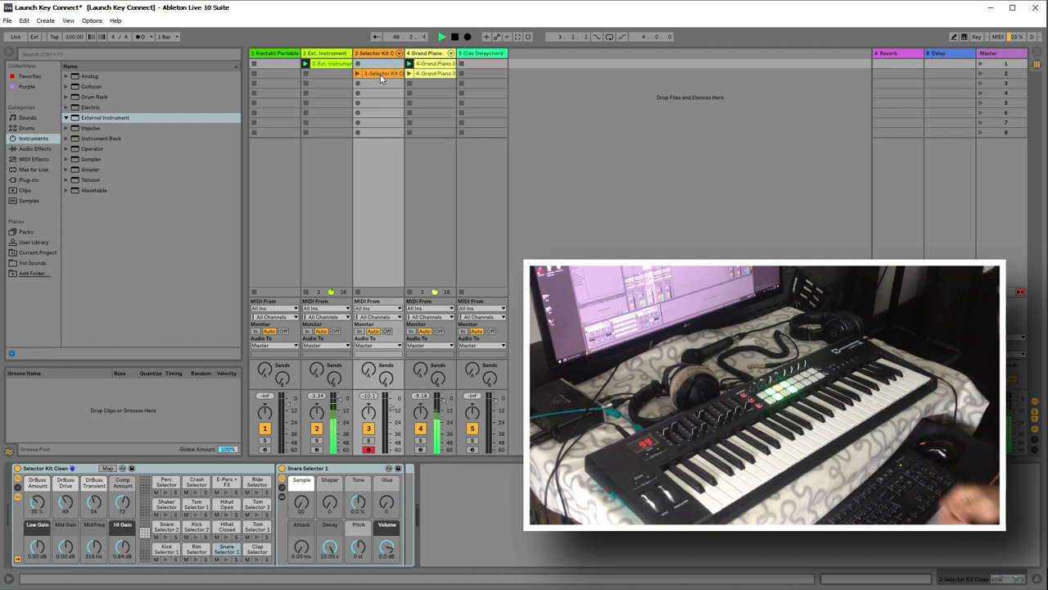
Inspect the Ext. Instrument track's device and the Kontakt Portable plug-in window with its Garage Kit, and close that window
left_click(339, 181)
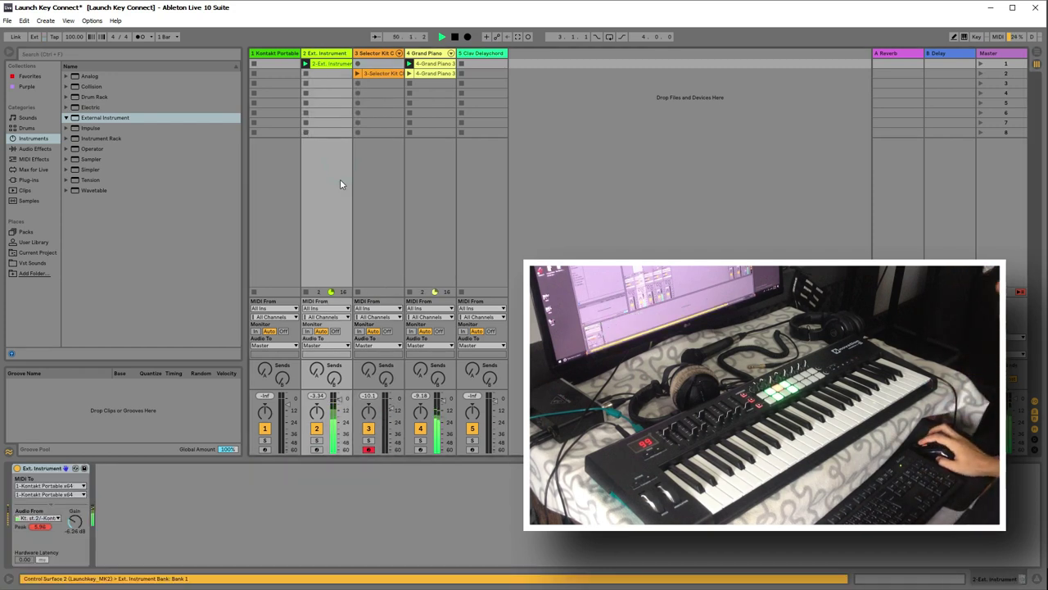
left_click(297, 176)
left_click_drag(836, 22, 419, 28)
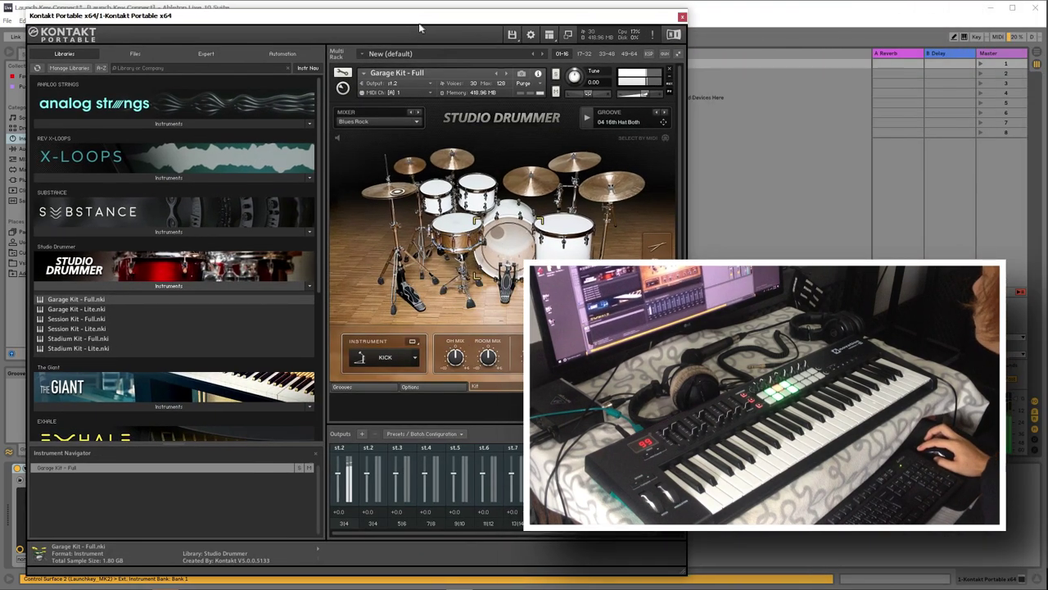
left_click(682, 16)
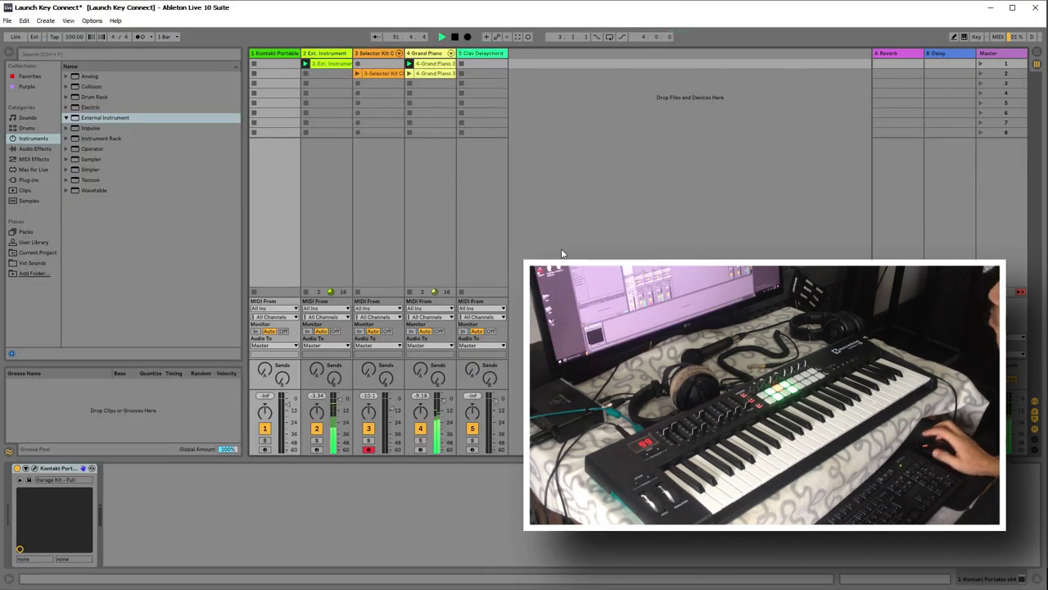